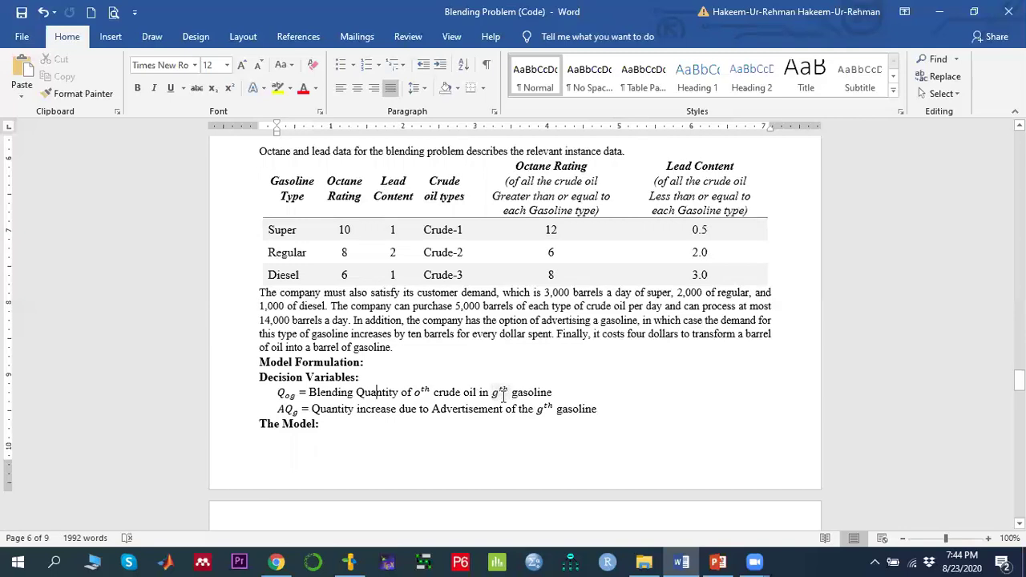
- Highlight the gth gasoline part of the Q_og decision variable definition
left_click_drag(503, 392, 553, 394)
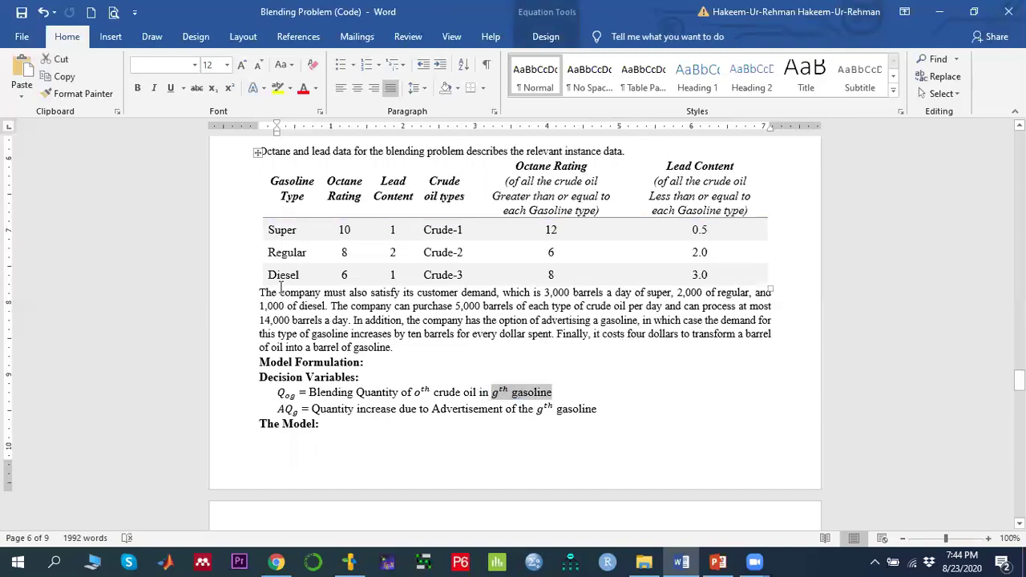
- Highlight the AQg advertisement-driven quantity variable definition
left_click(403, 412)
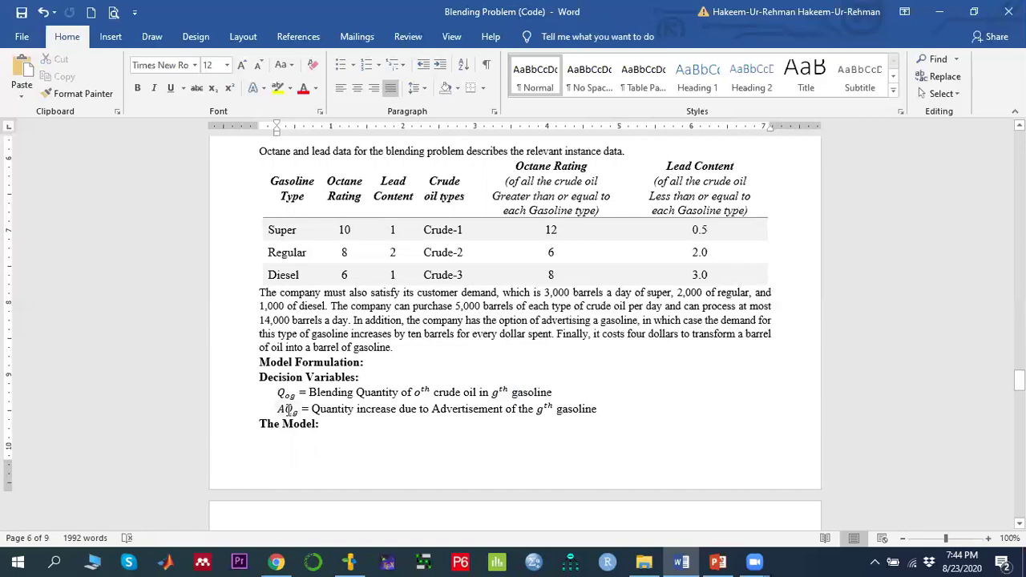
left_click_drag(275, 408, 603, 410)
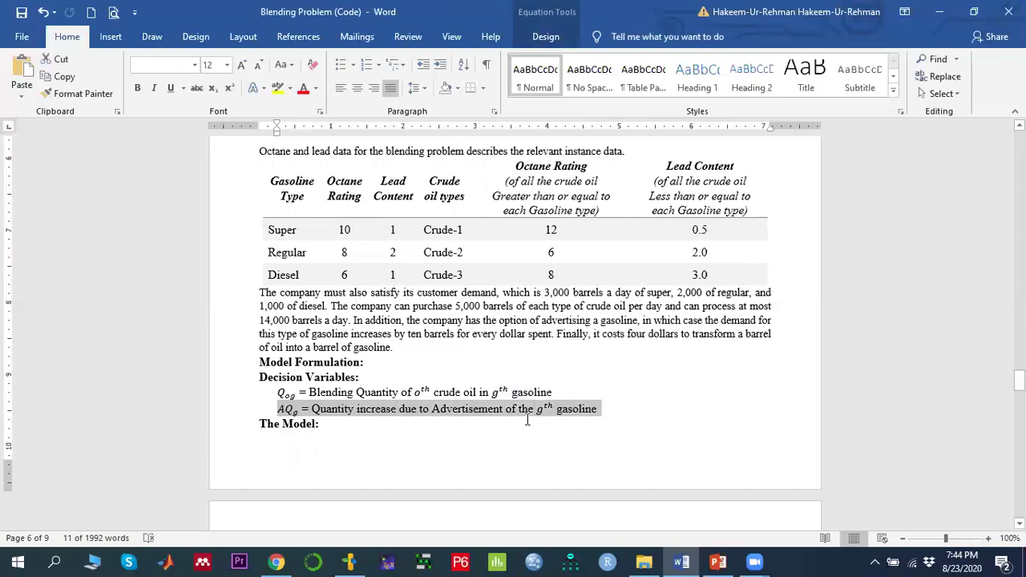
scroll(614, 414, "down", 5)
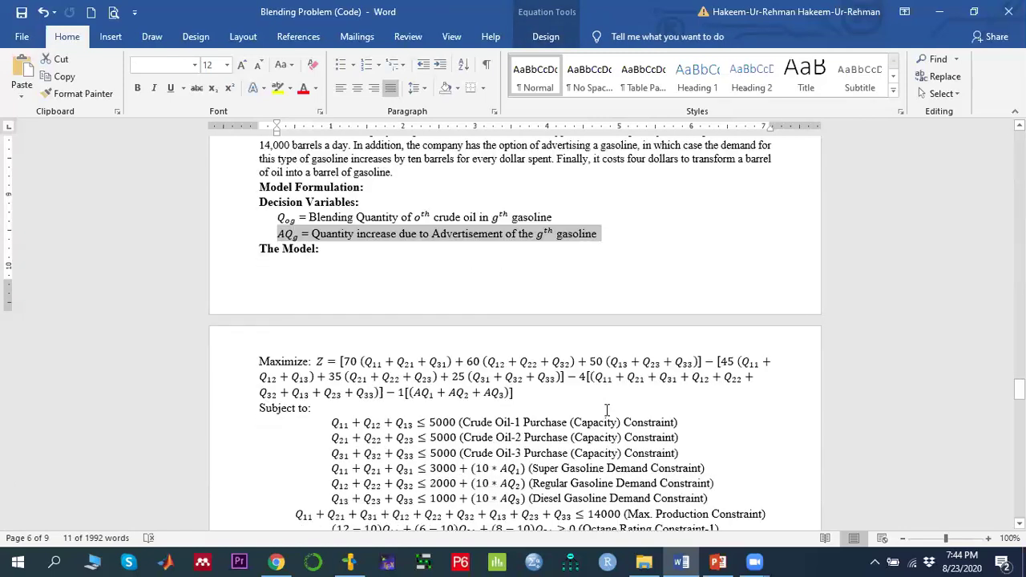
- Highlight the sales revenue terms of the Maximize objective equation
left_click(390, 282)
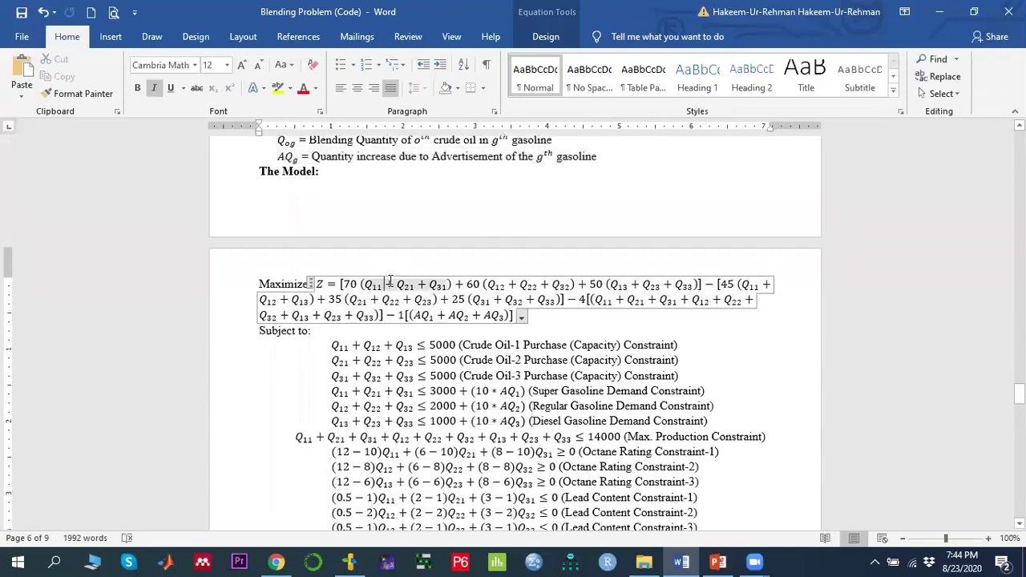
left_click_drag(344, 284, 567, 296)
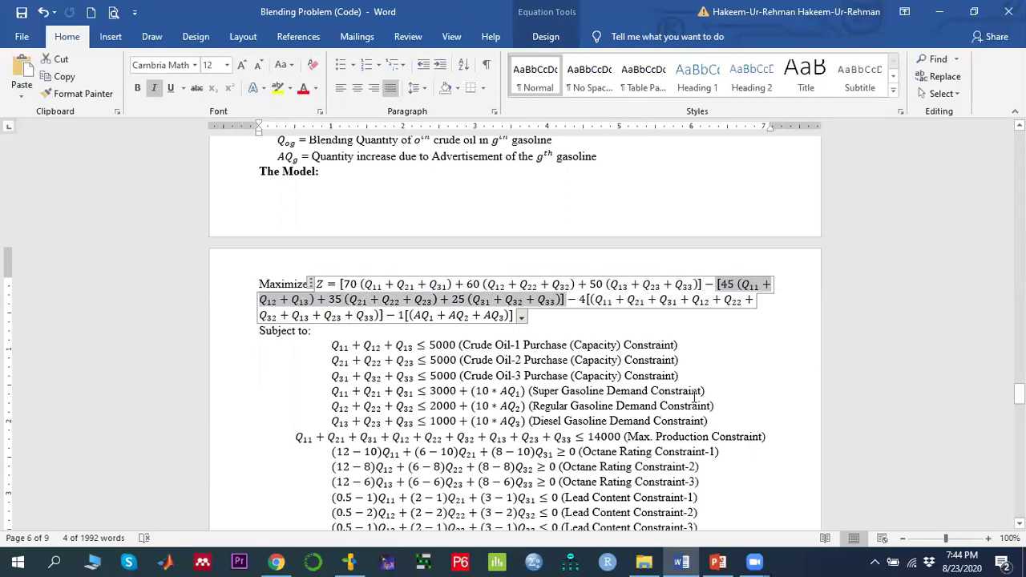
scroll(694, 393, "up", 10)
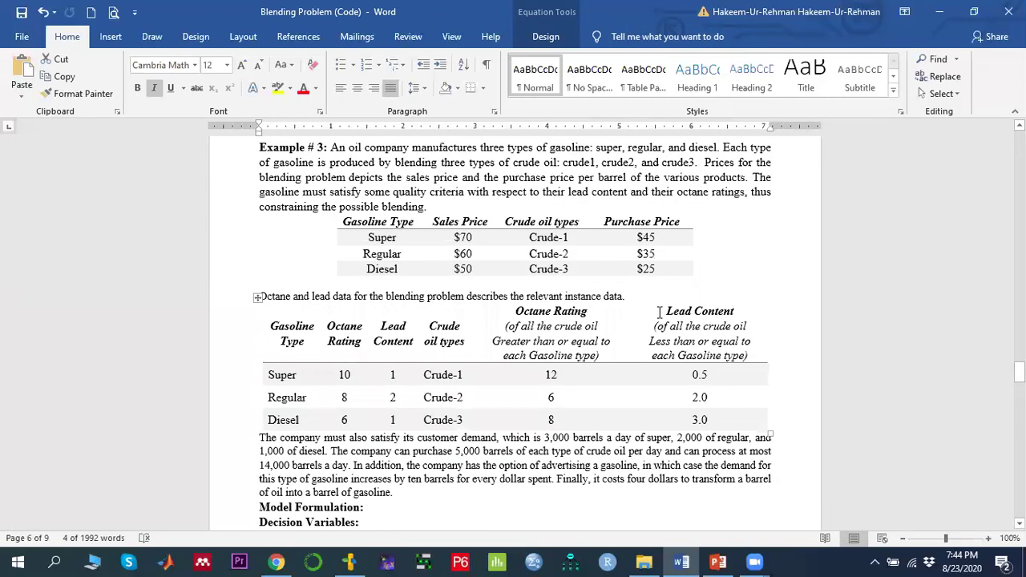
scroll(659, 312, "up", 2)
scroll(614, 396, "down", 10)
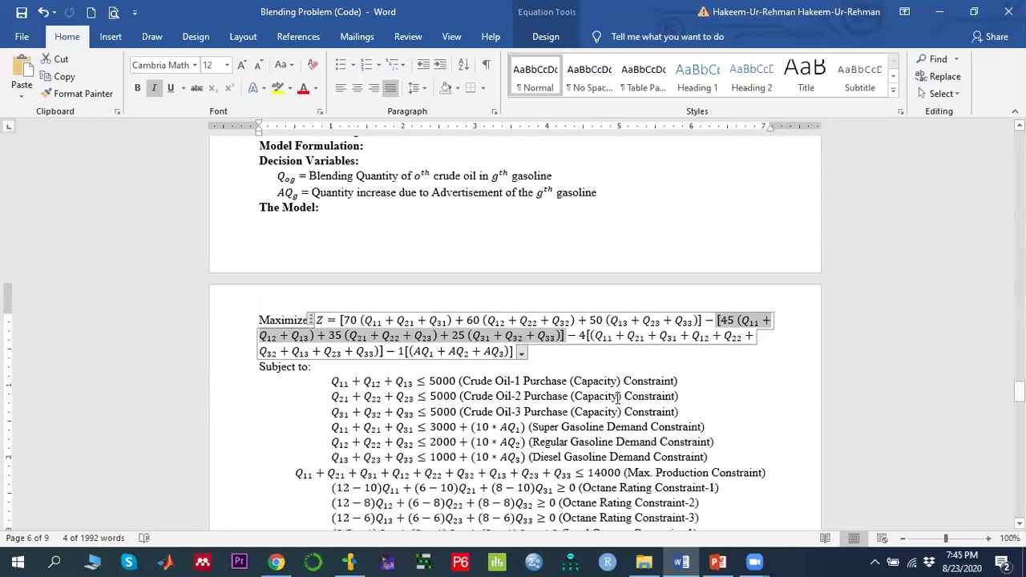
scroll(617, 396, "down", 4)
scroll(752, 317, "up", 3)
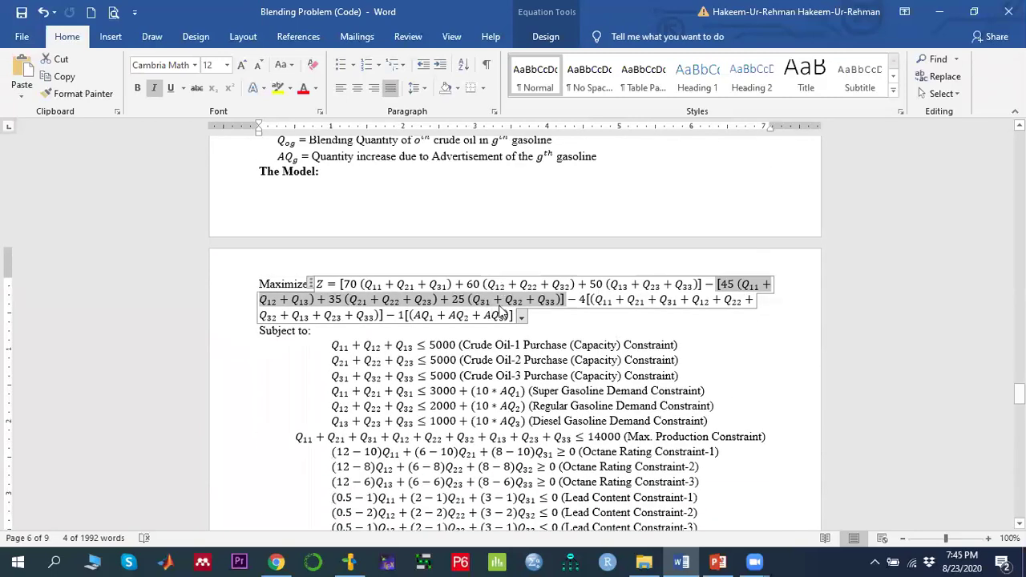
- Highlight the $4 transformation cost and 1[(AQ1 + AQ2 + AQ3)] advertising cost terms, then reveal the constraints
left_click_drag(580, 300, 680, 305)
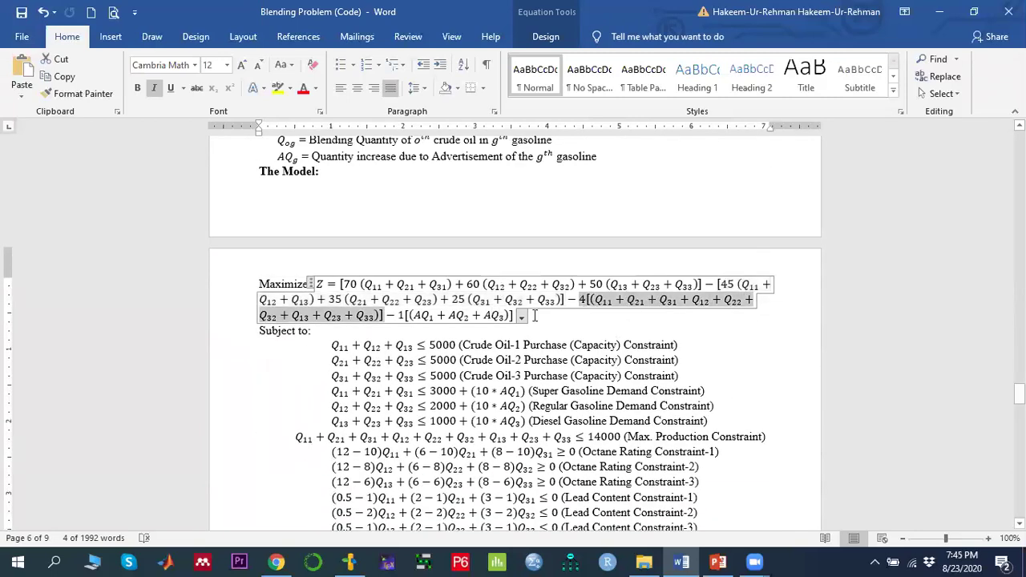
left_click_drag(534, 316, 390, 315)
scroll(710, 388, "up", 7)
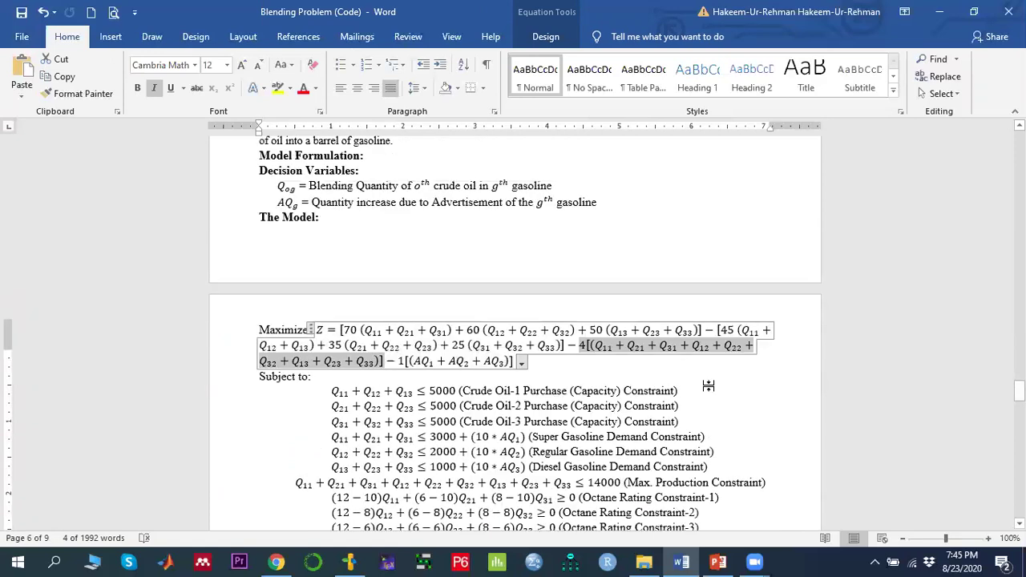
scroll(662, 426, "down", 7)
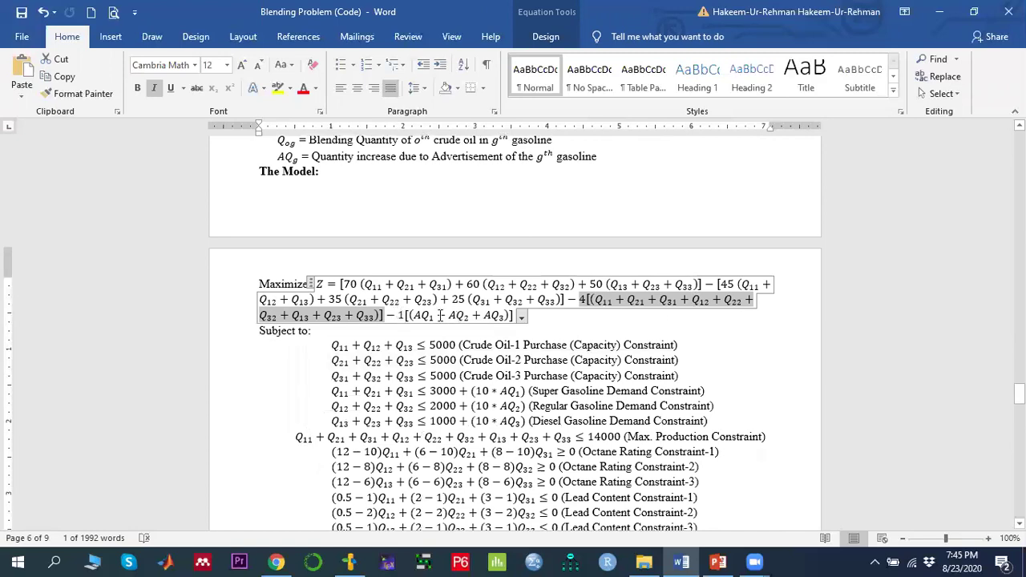
left_click_drag(439, 315, 504, 316)
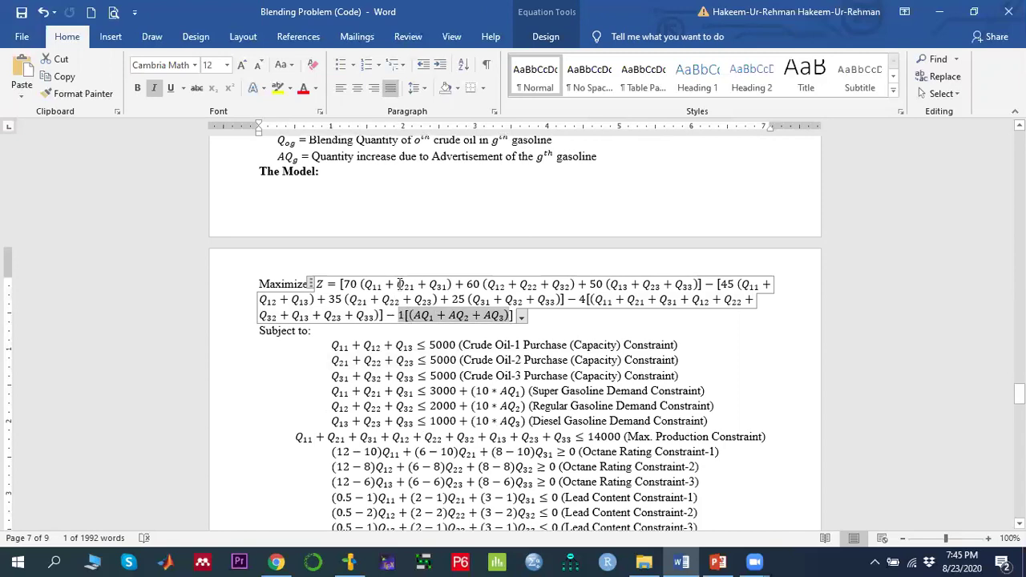
left_click(388, 285)
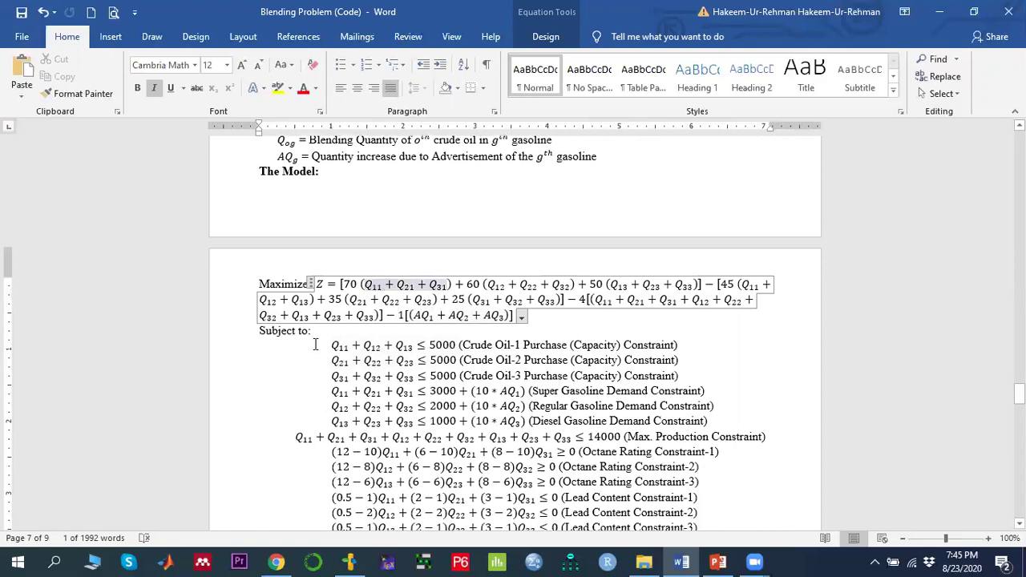
scroll(723, 393, "down", 2)
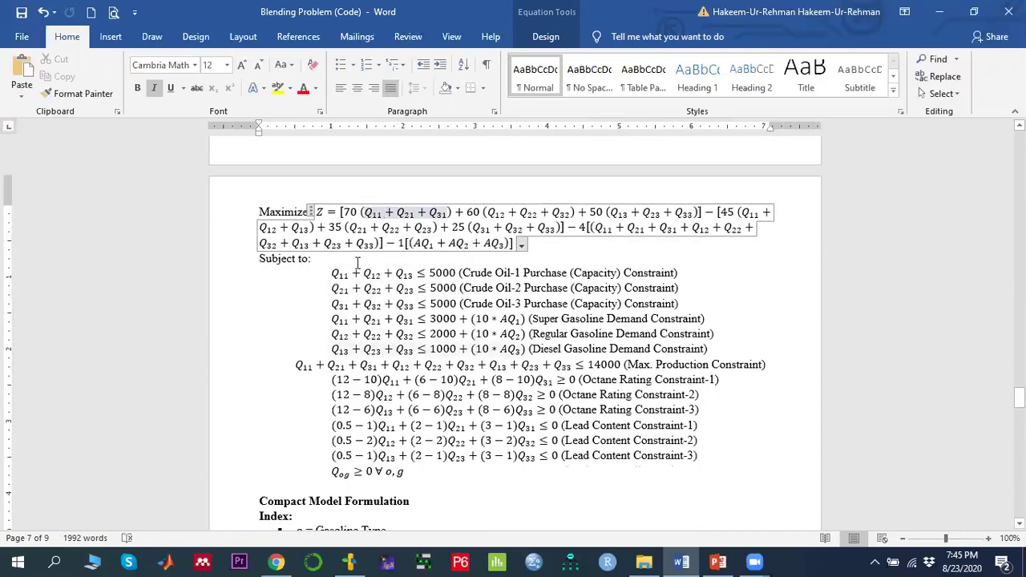
left_click_drag(342, 274, 686, 301)
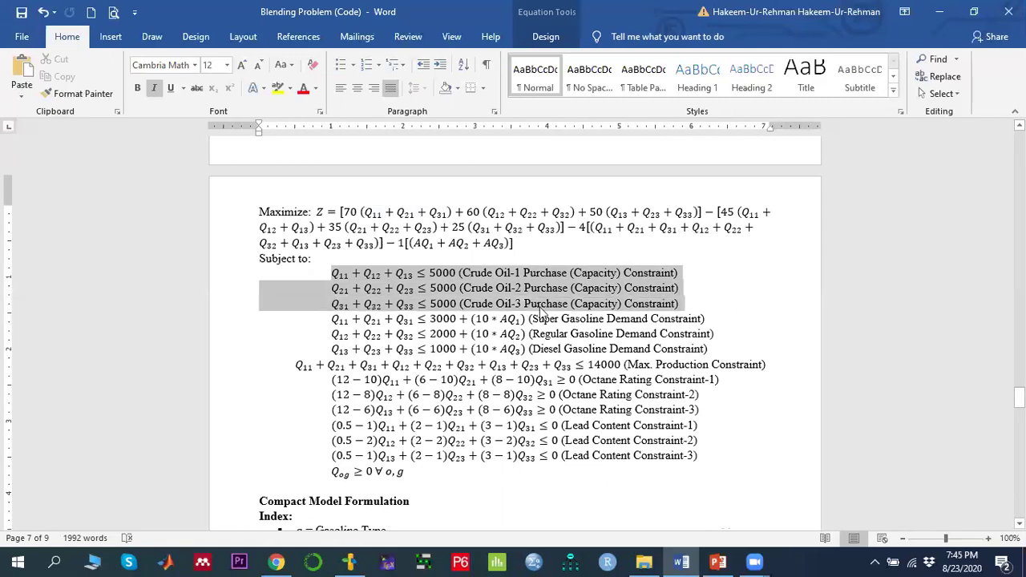
left_click_drag(542, 311, 542, 311)
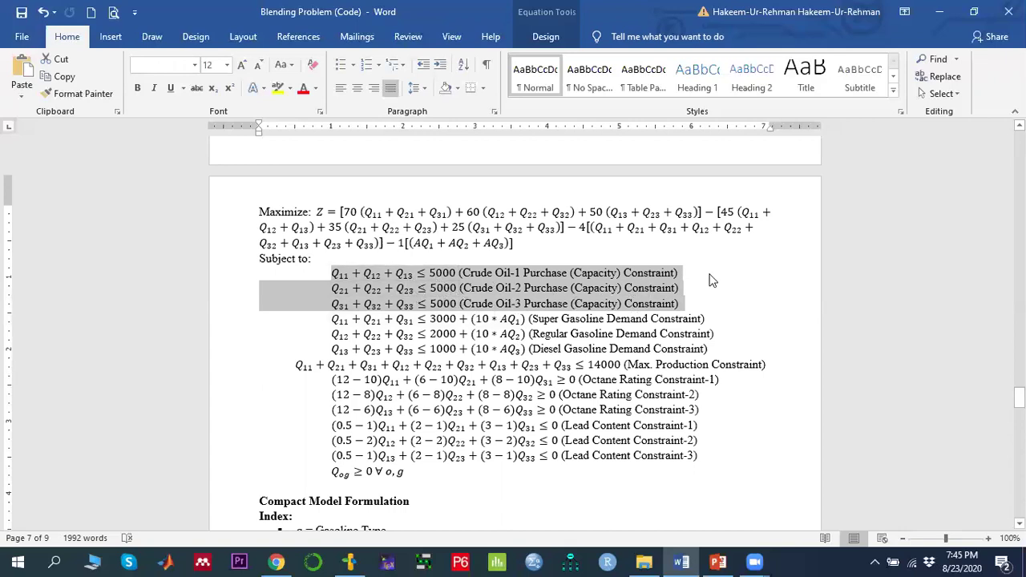
left_click_drag(328, 321, 723, 344)
key("ctrl+z")
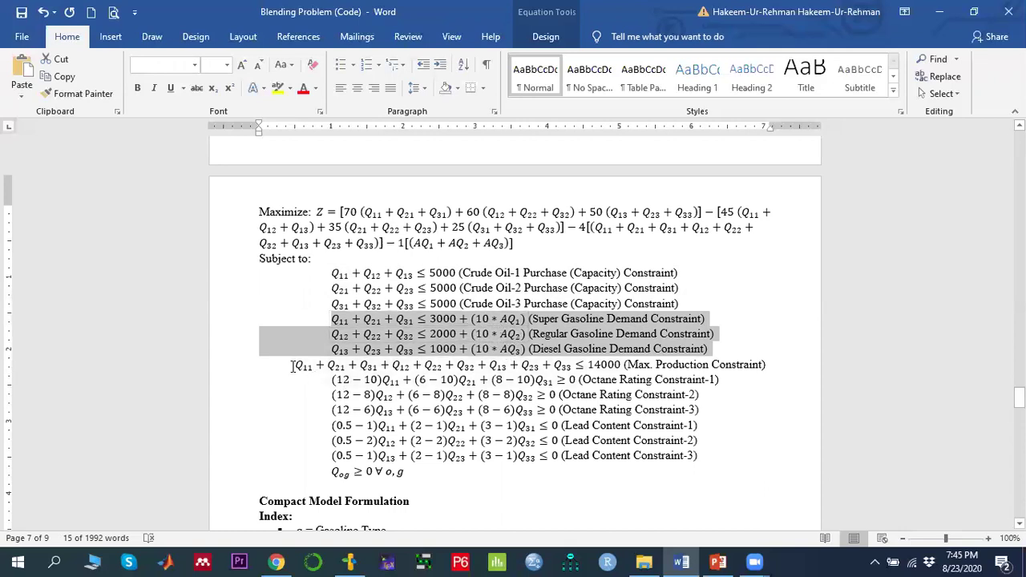
left_click_drag(329, 367, 769, 366)
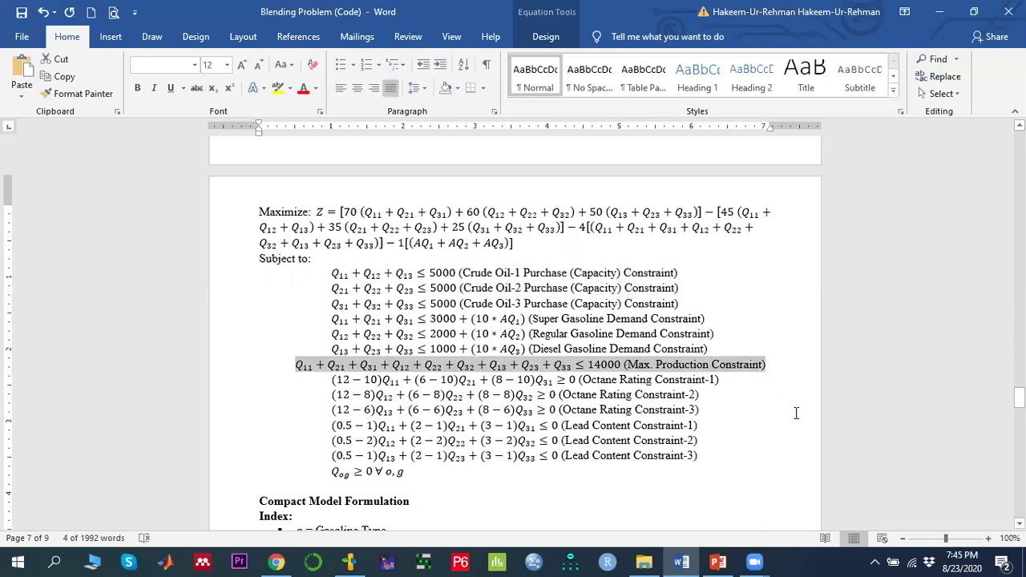
scroll(627, 358, "down", 1)
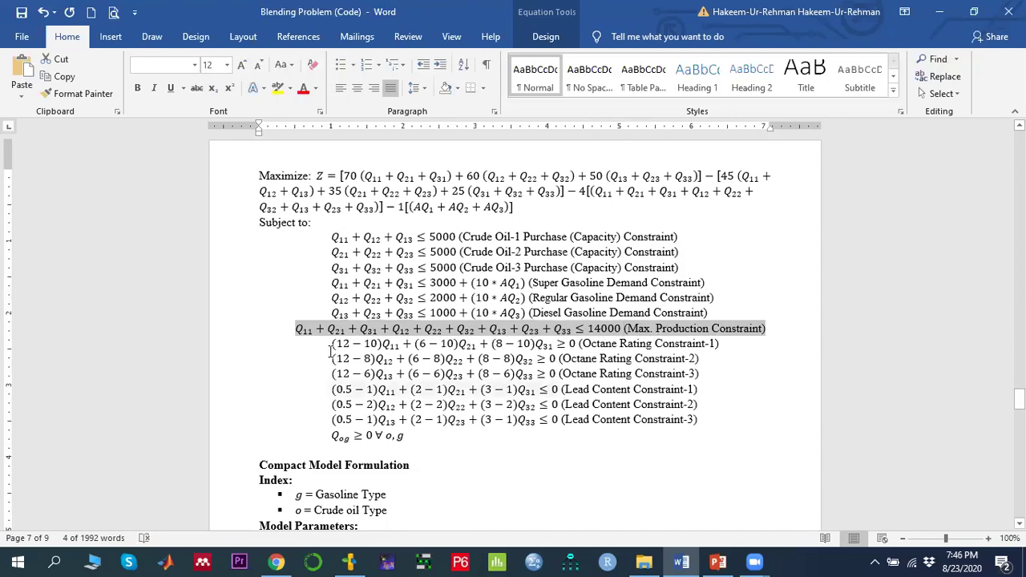
left_click_drag(322, 343, 732, 374)
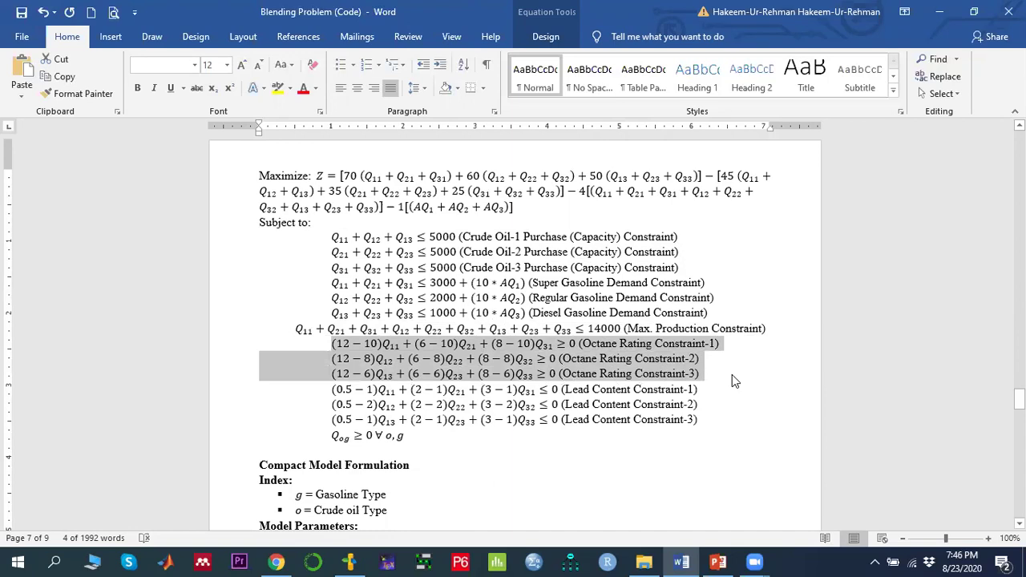
left_click_drag(327, 390, 713, 423)
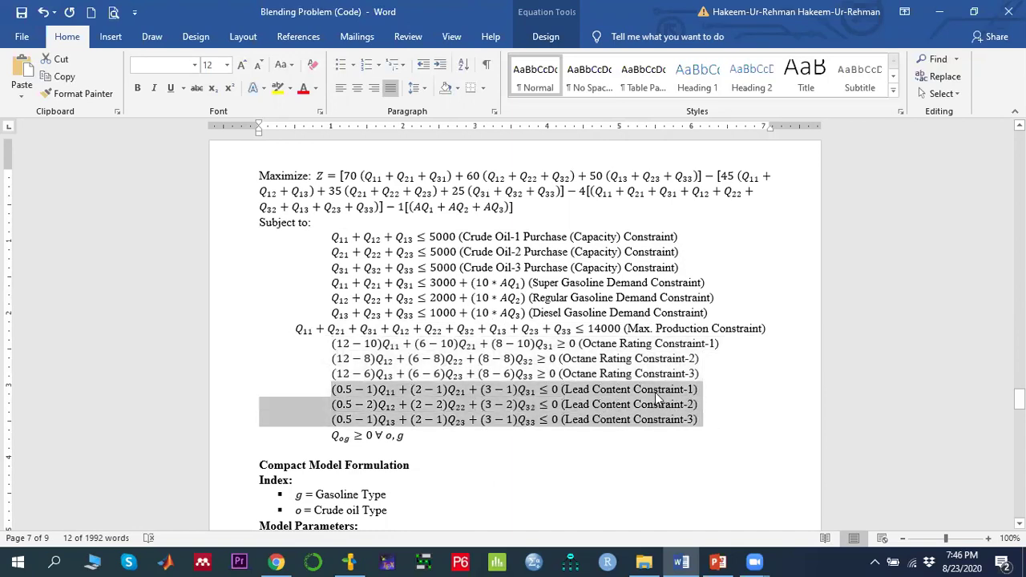
scroll(654, 392, "up", 10)
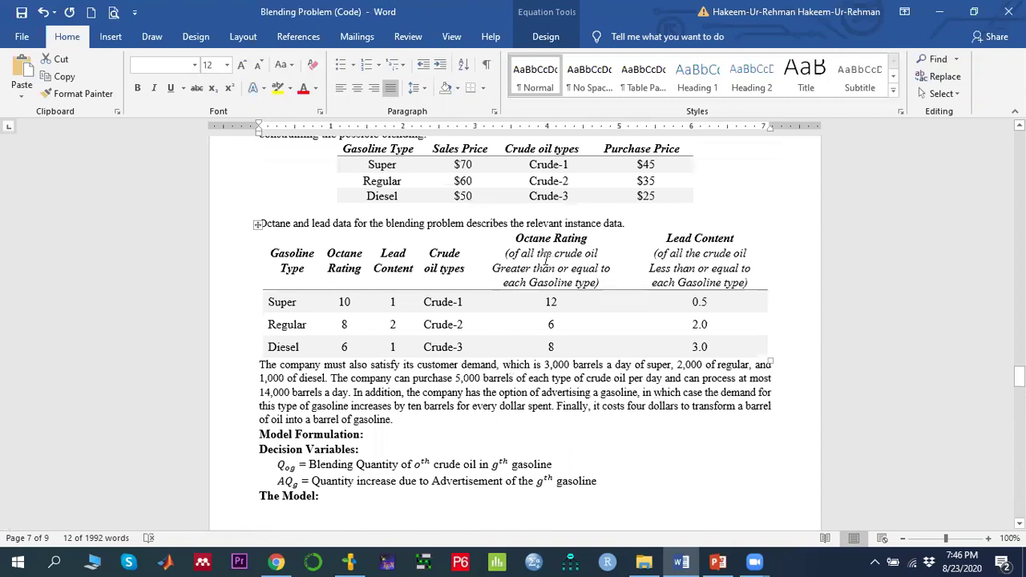
- Highlight the Octane Rating and Lead Content column headers in the data table
left_click_drag(533, 251, 599, 282)
left_click_drag(688, 253, 750, 284)
scroll(683, 409, "down", 10)
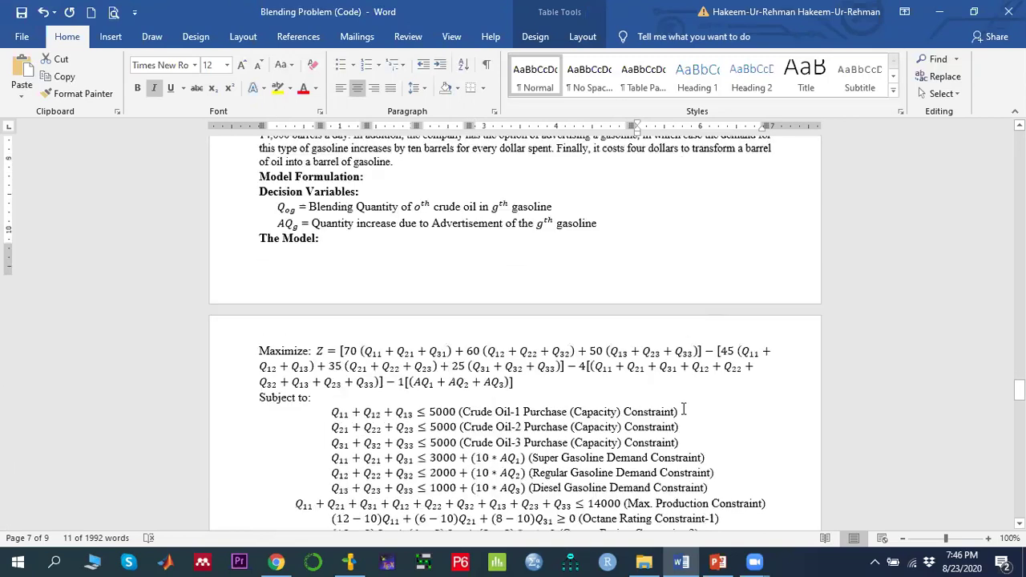
- Highlight the Qog ≥ 0 non-negativity condition, then switch to CPLEX Optimization Studio
left_click_drag(325, 401, 441, 401)
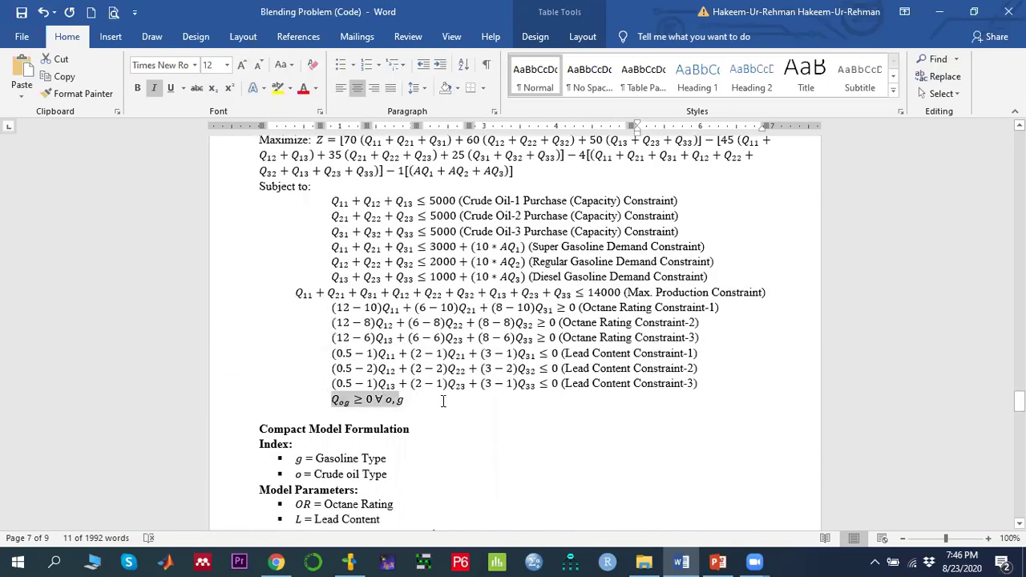
scroll(607, 420, "up", 5)
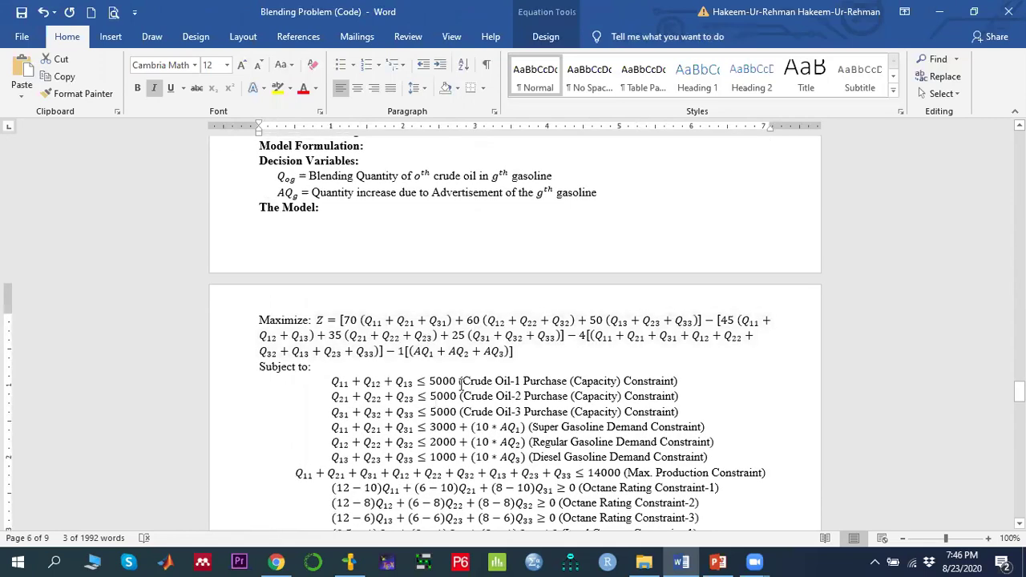
left_click(349, 561)
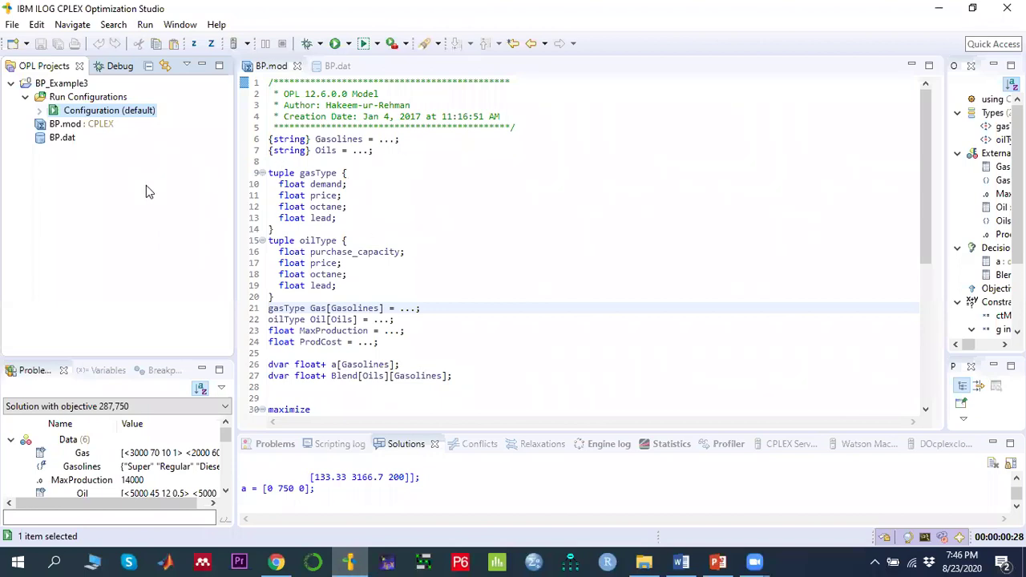
left_click(12, 25)
mouse_move(118, 48)
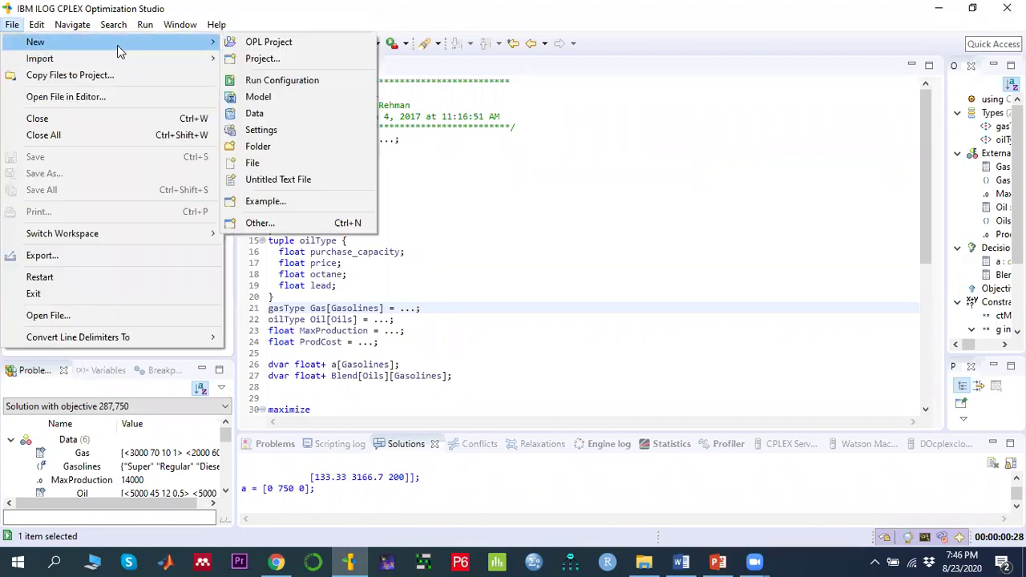
left_click(270, 46)
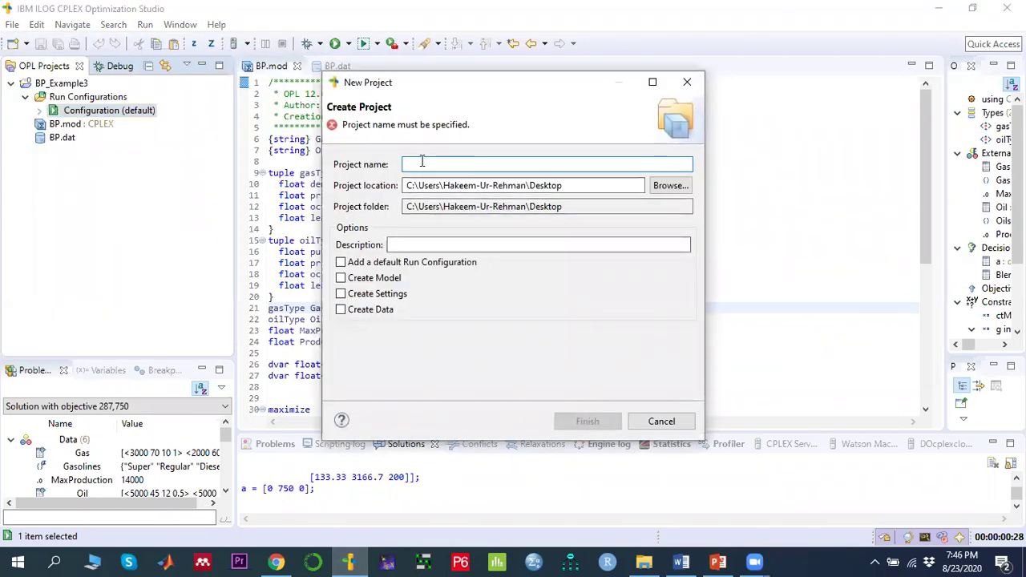
left_click(571, 186)
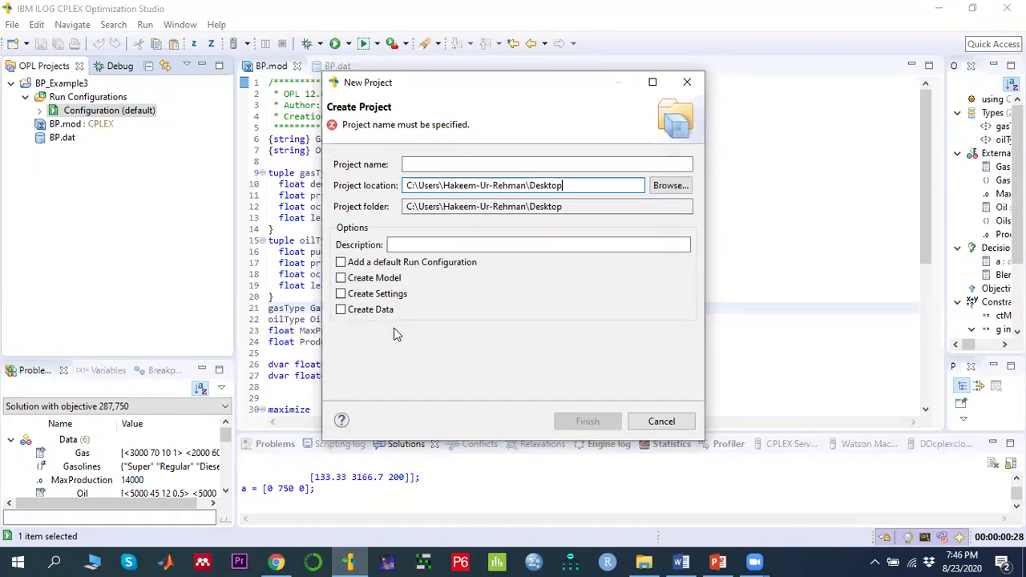
left_click(660, 420)
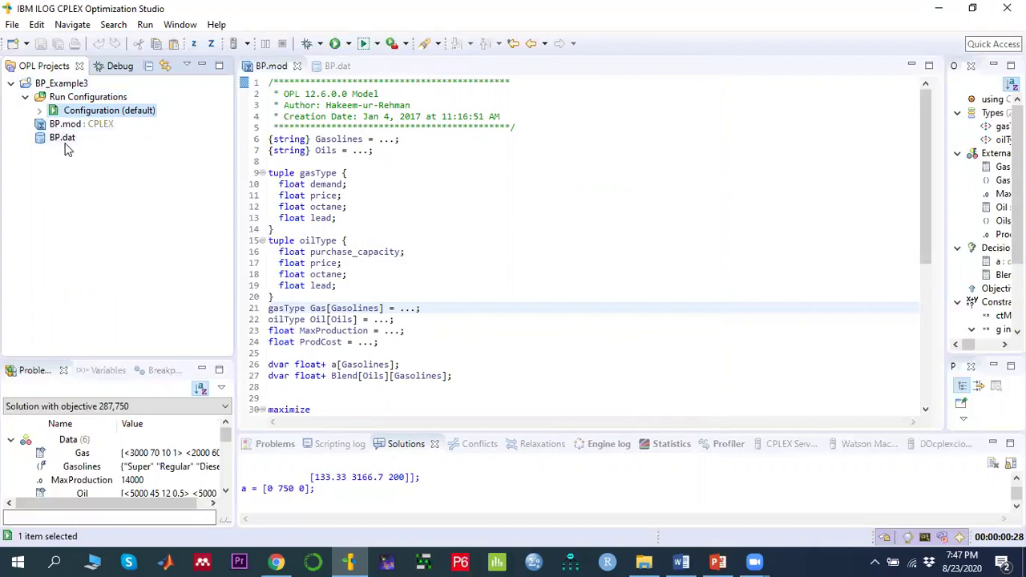
left_click(345, 193)
left_click(314, 161)
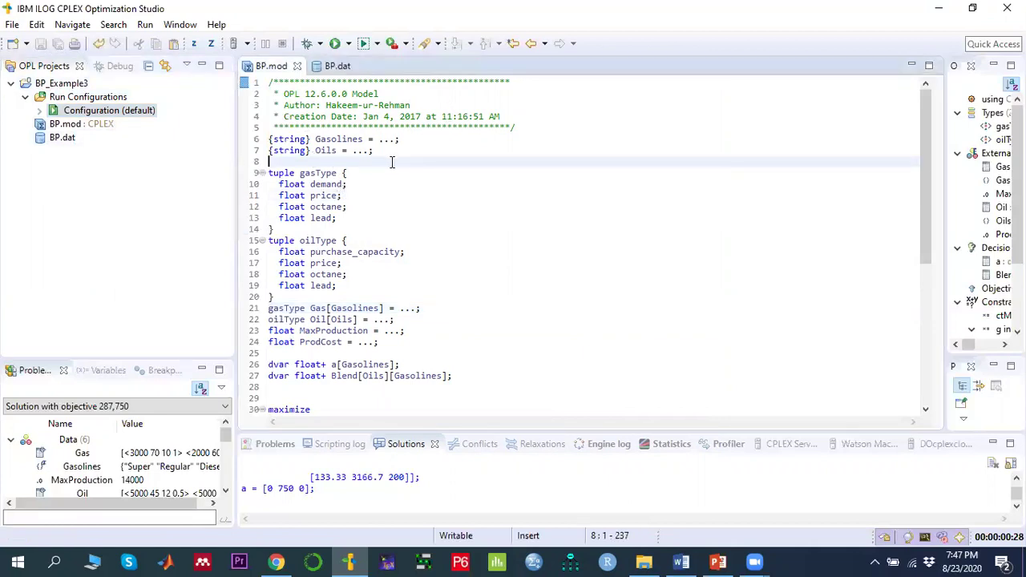
left_click(685, 561)
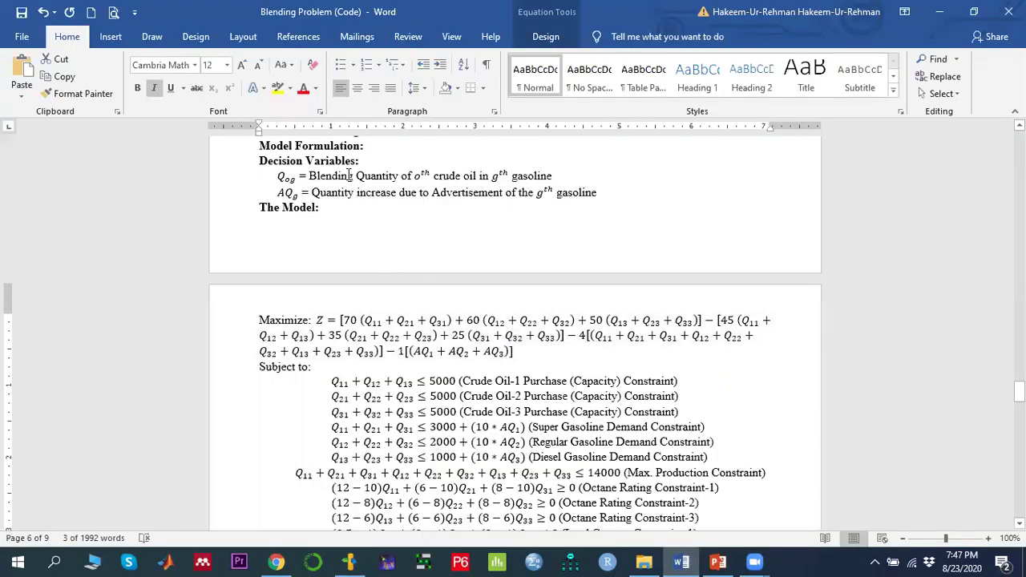
left_click(292, 177)
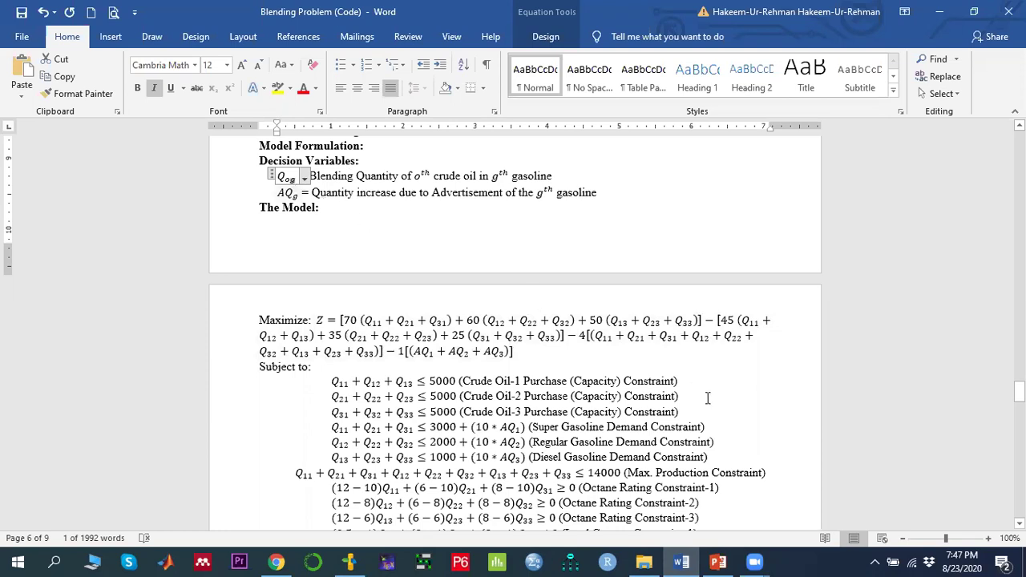
left_click(349, 561)
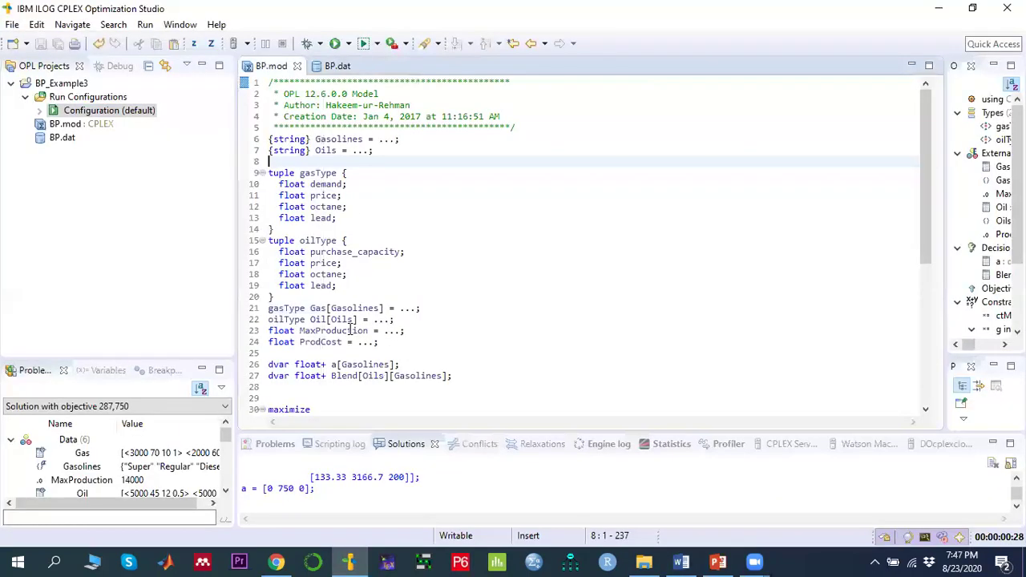
left_click(303, 151)
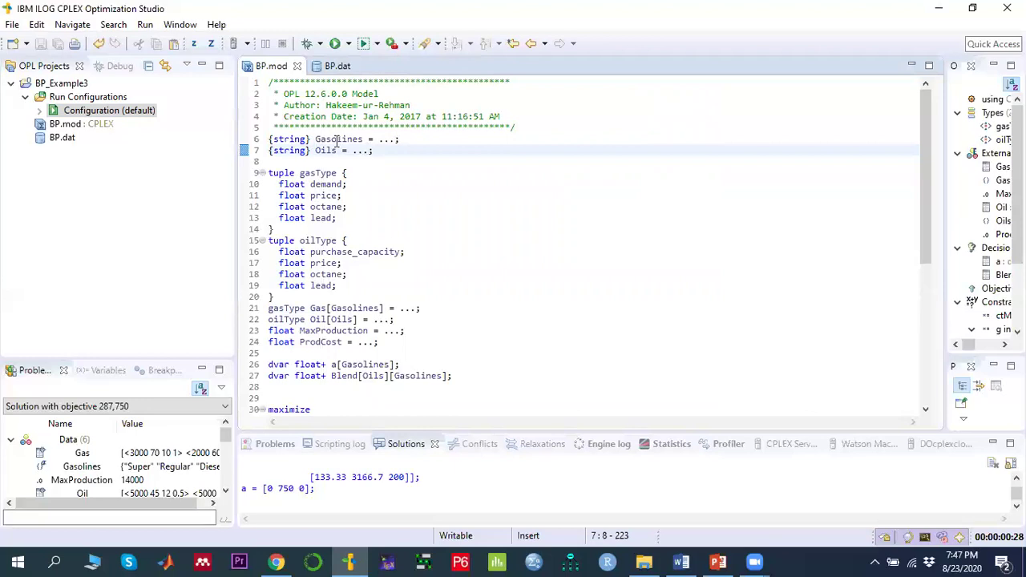